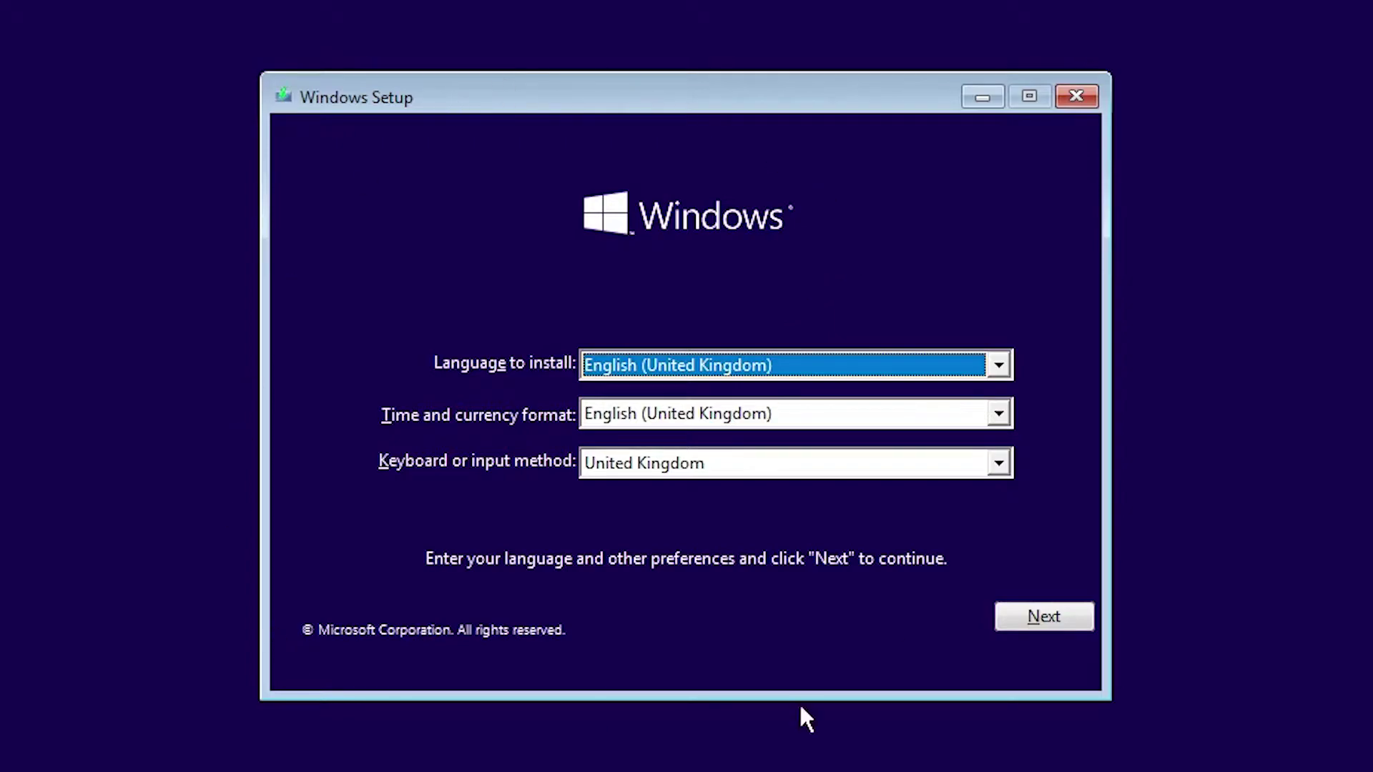
Step: Accept the language settings and open an administrator Command Prompt at the product-key page
click(1040, 628)
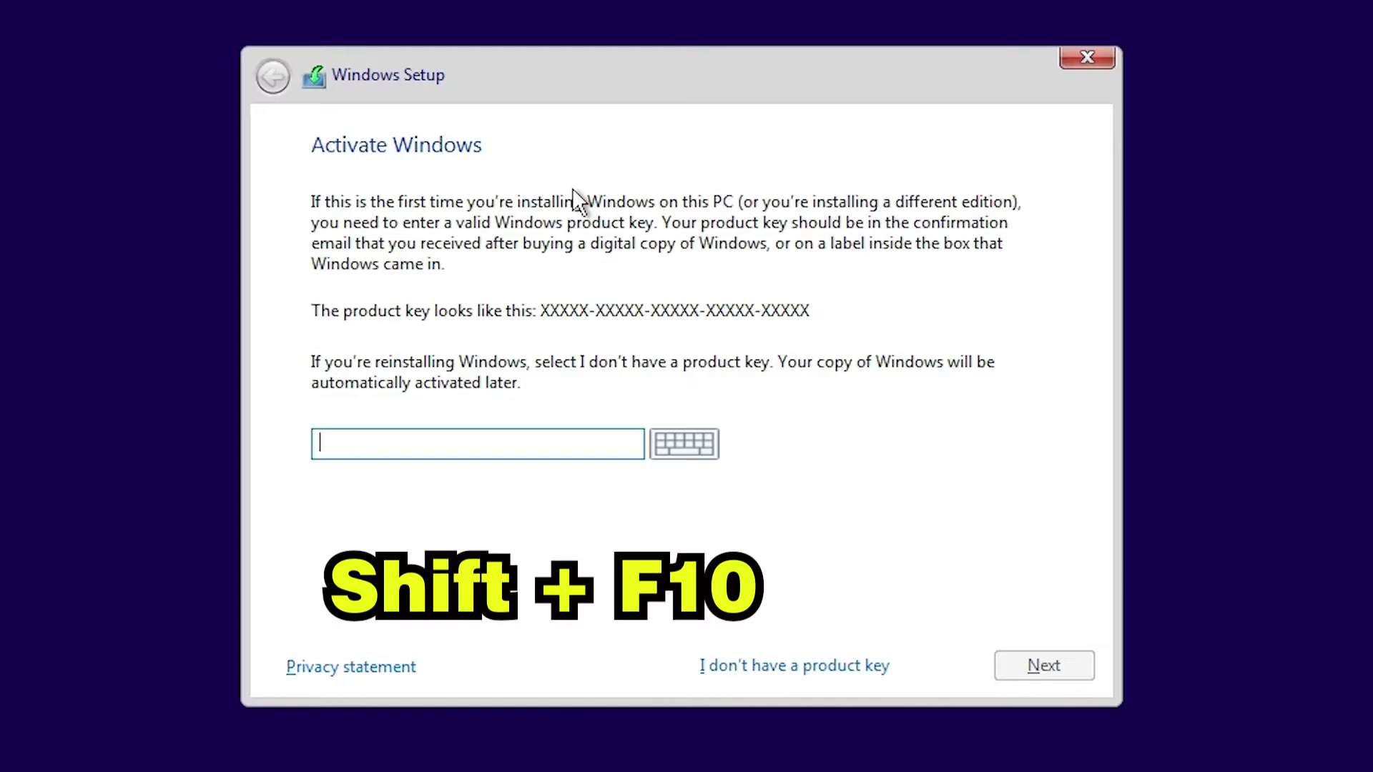
key(shift+F10)
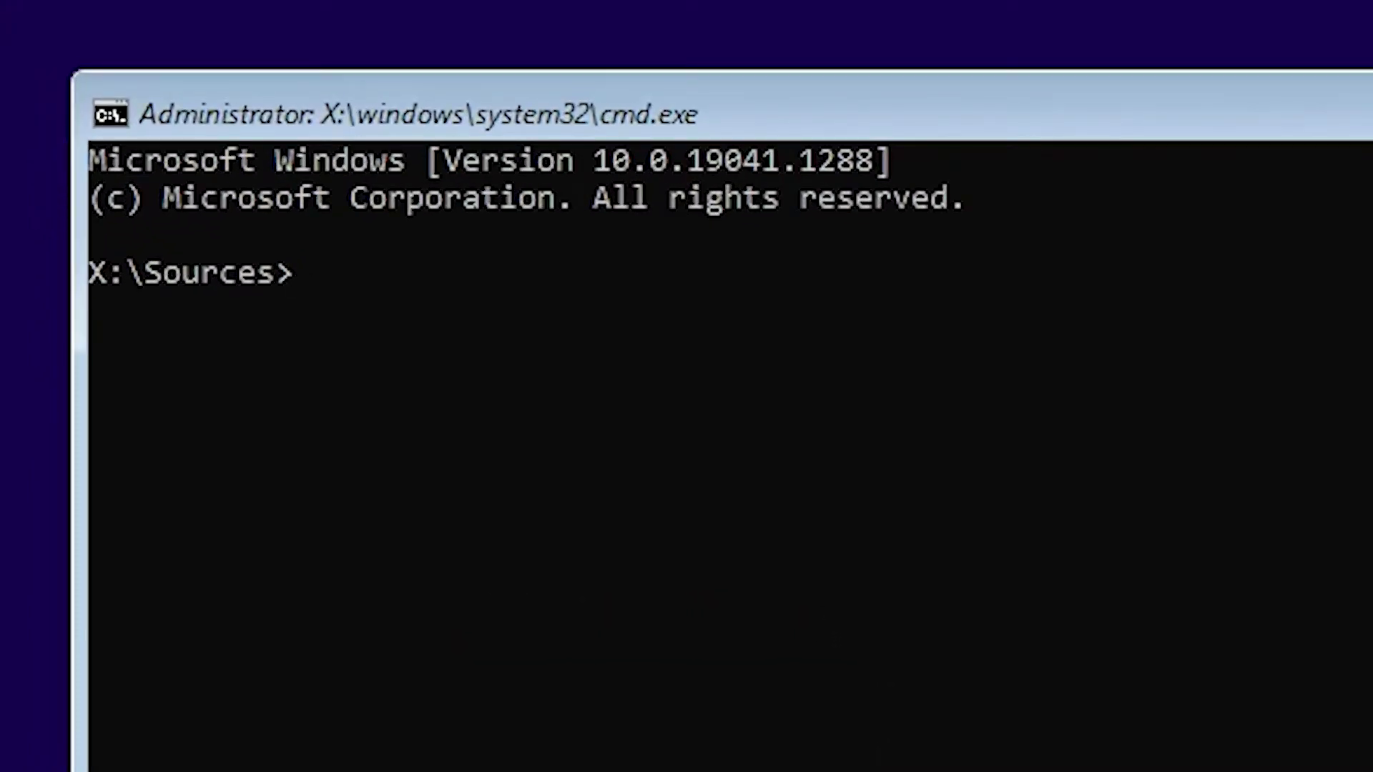
Step: Launch DiskPart and list the disks, showing the single 88 GB Disk 0
text(di)
text(skpar)
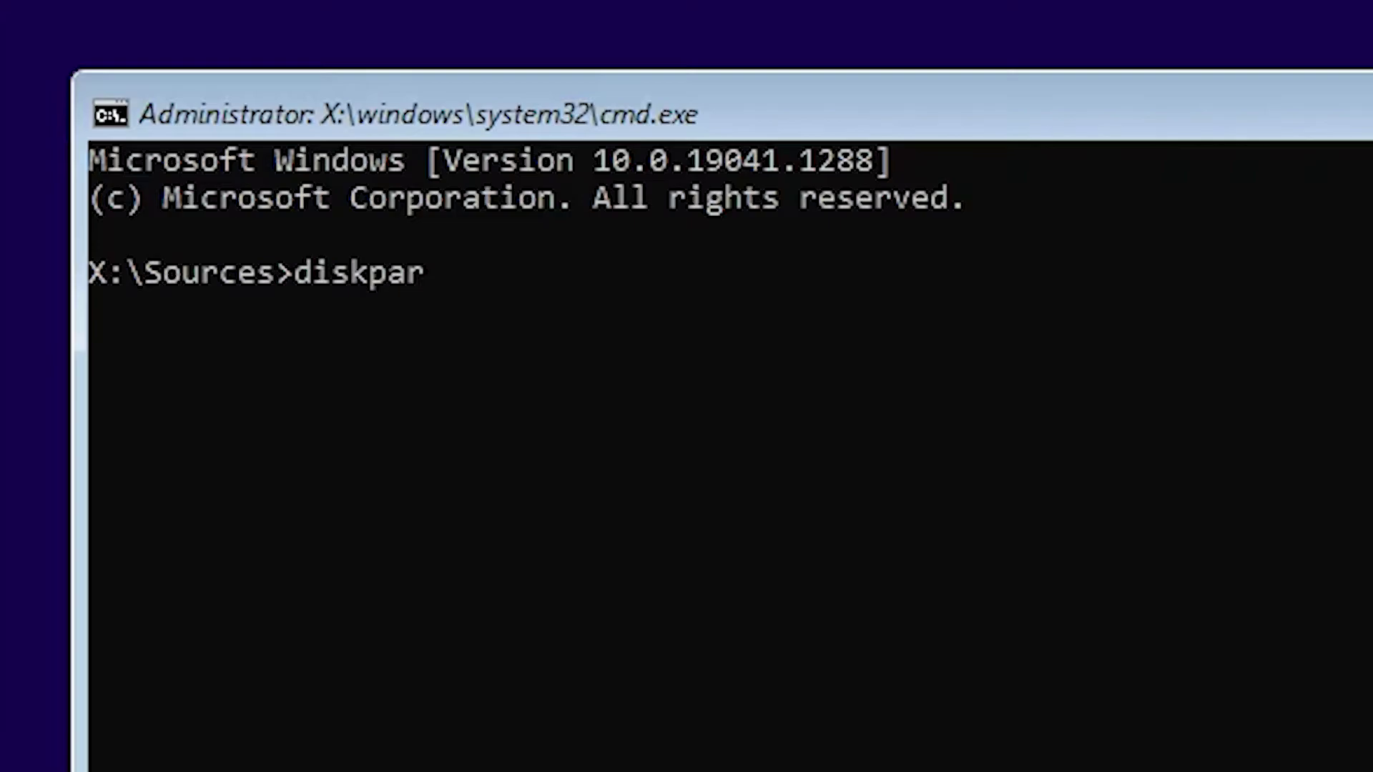
text(t)
key(Return)
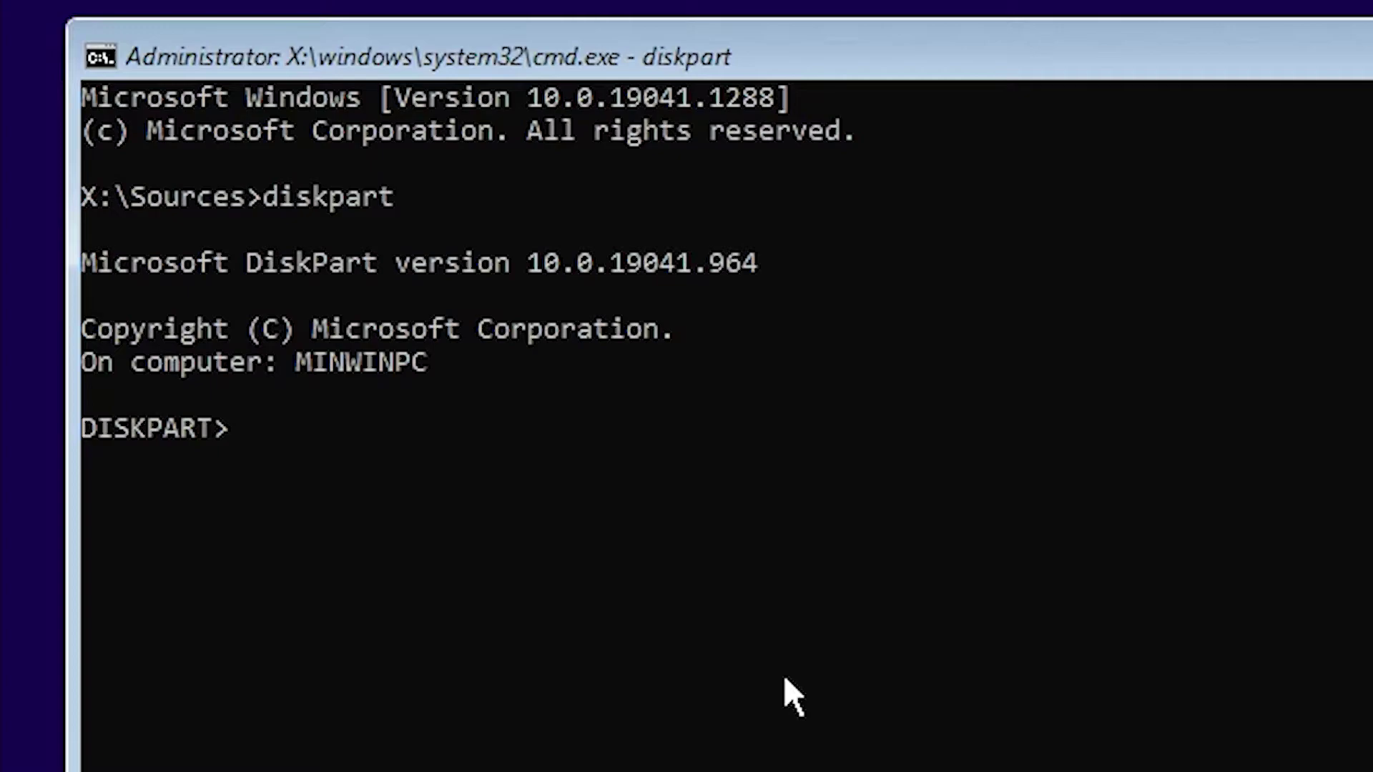
text(list )
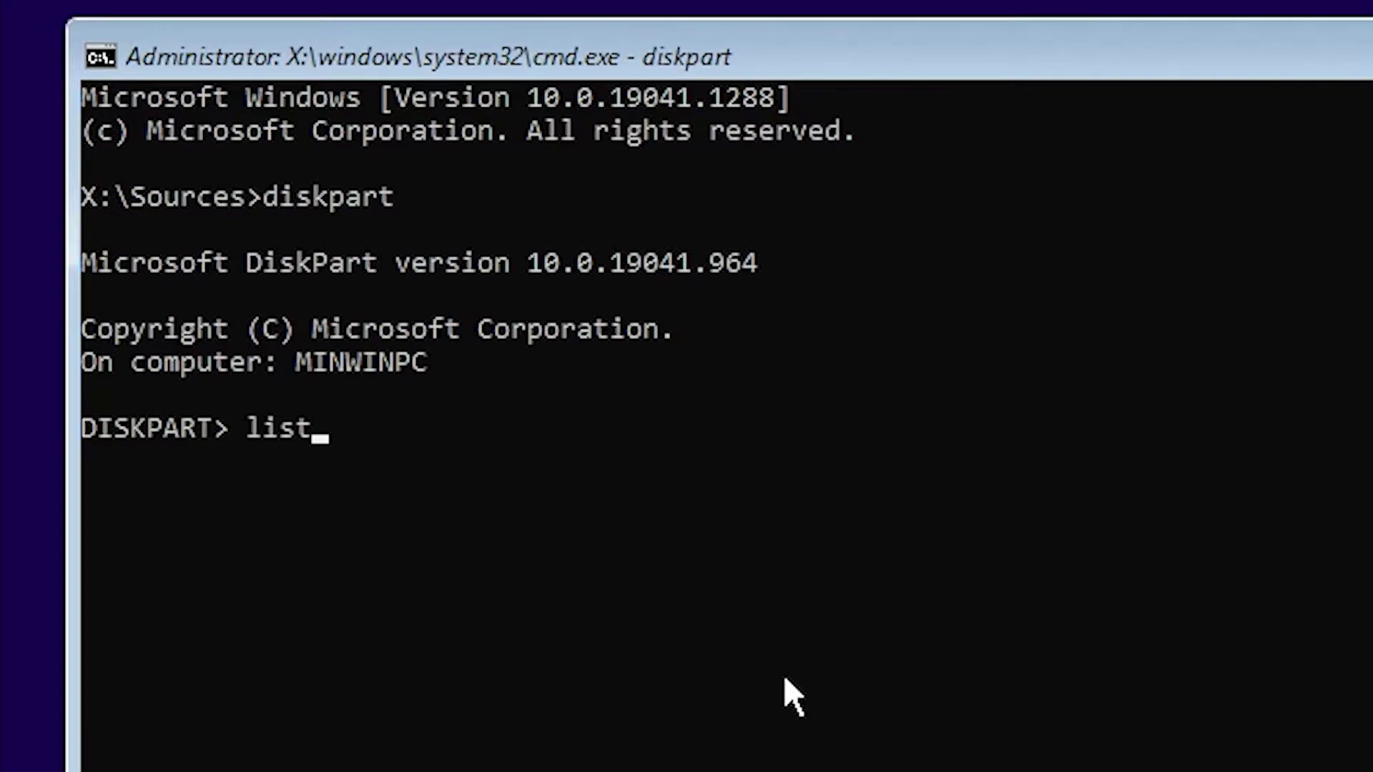
text(disk)
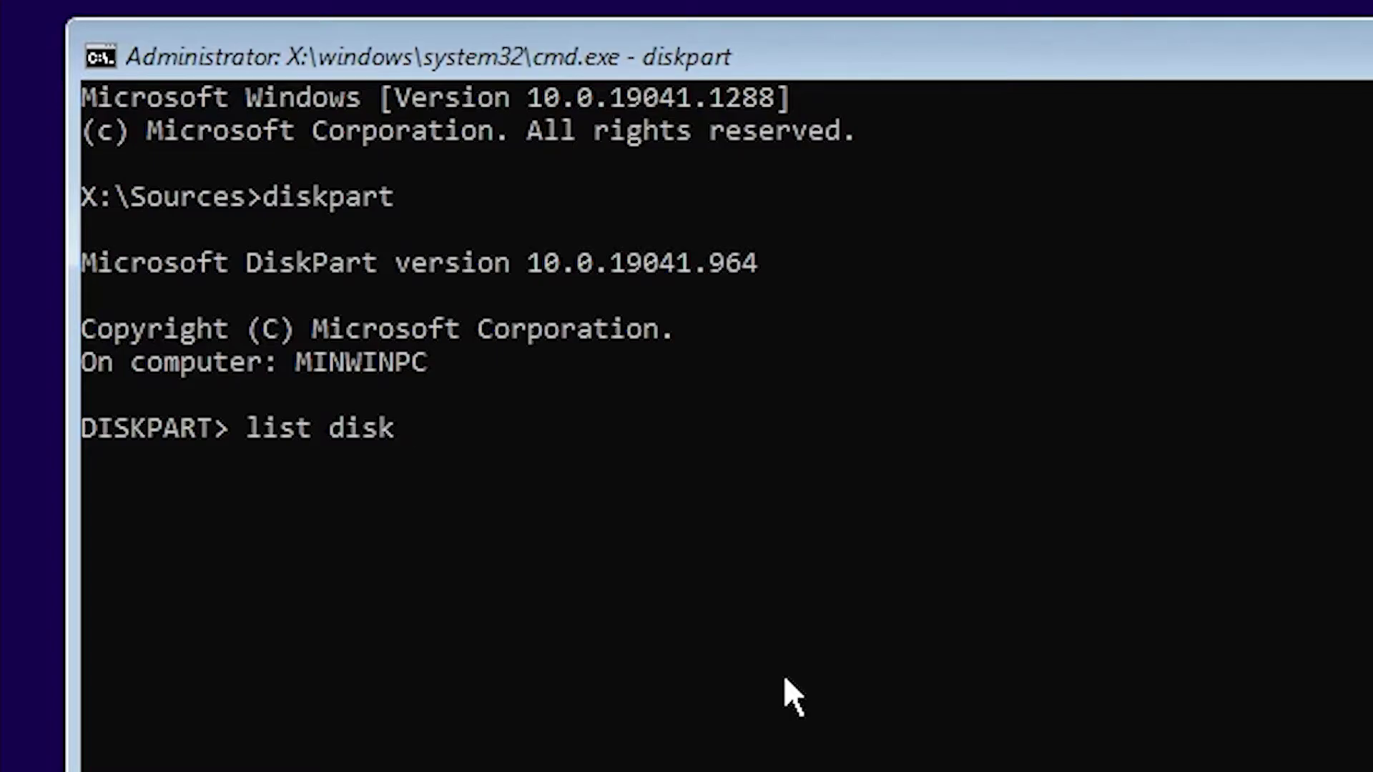
key(Return)
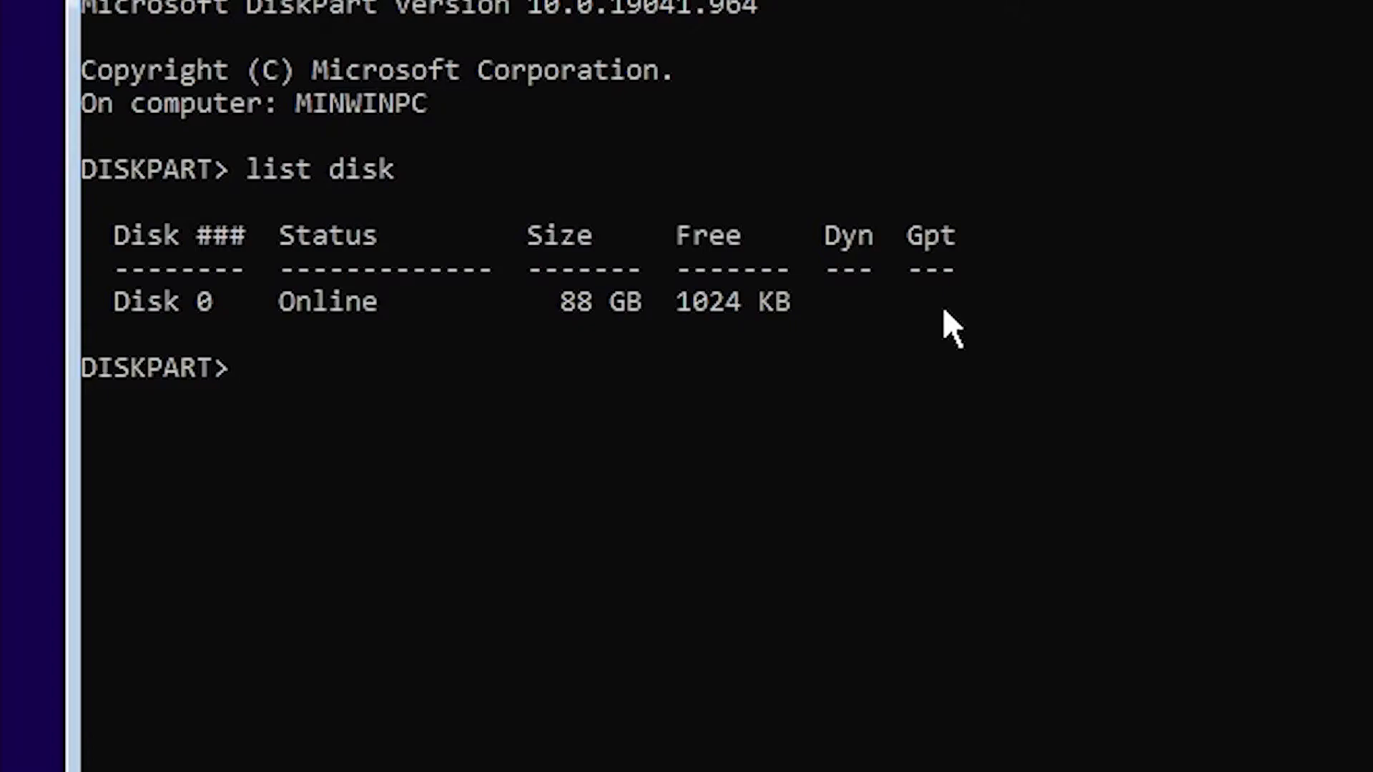
Step: Select Disk 0 in DiskPart and clean it of all partitions
text(s)
text(elect )
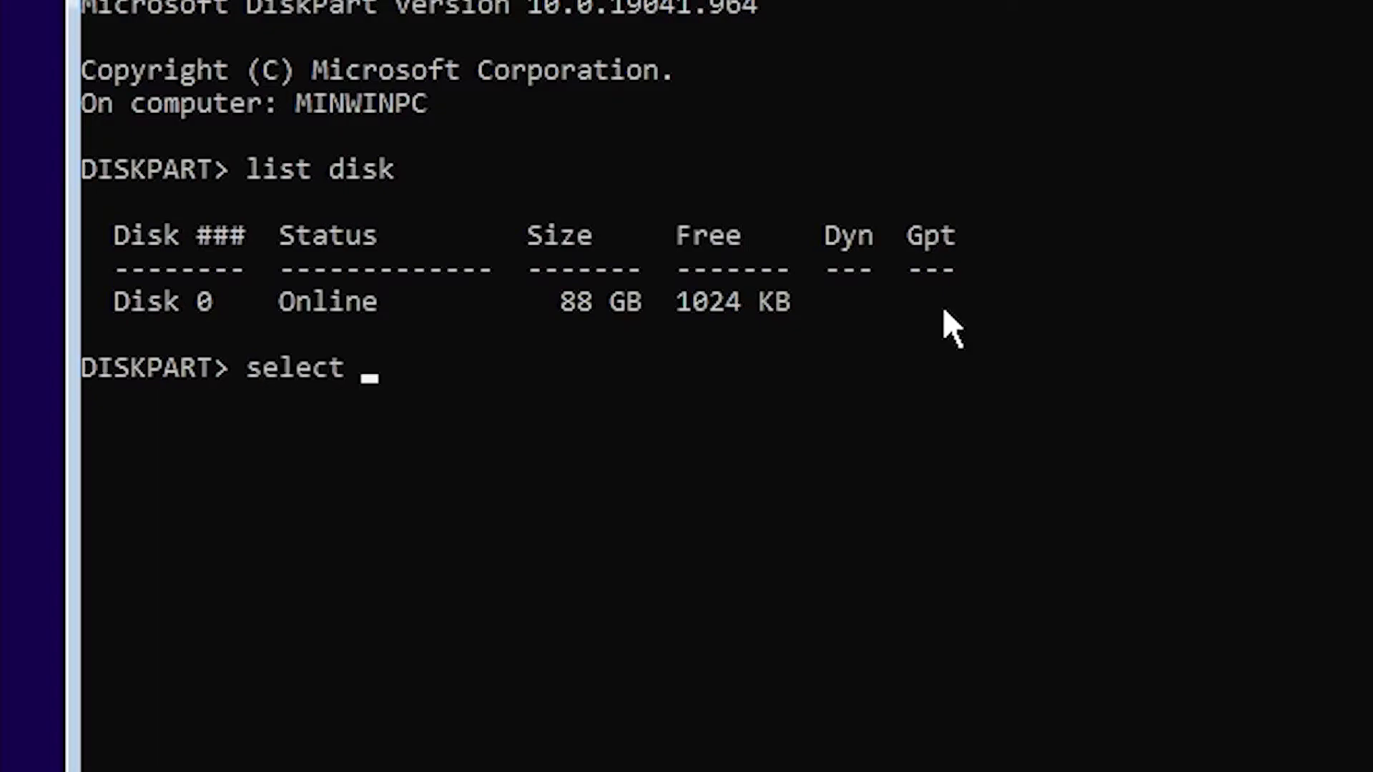
text(disk)
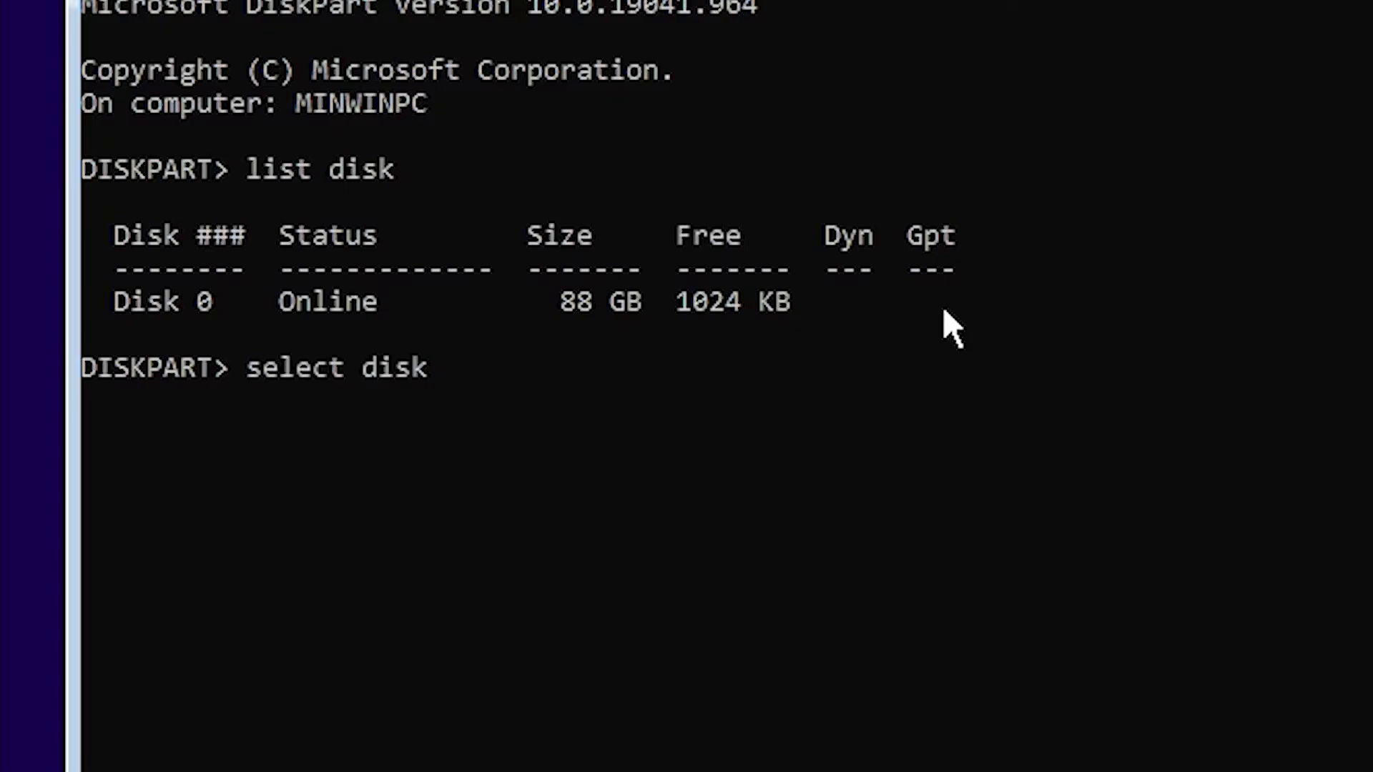
text(0)
key(Return)
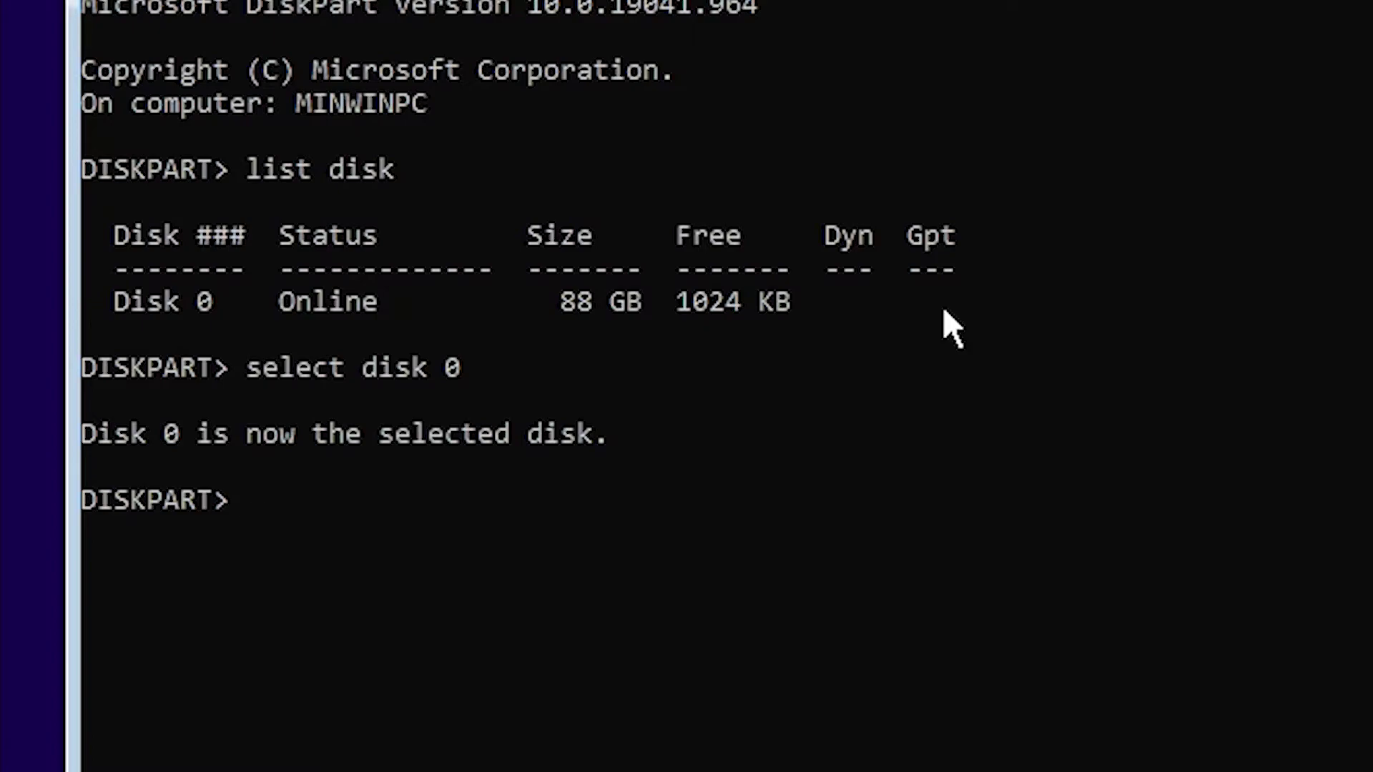
text(cl)
text(ean)
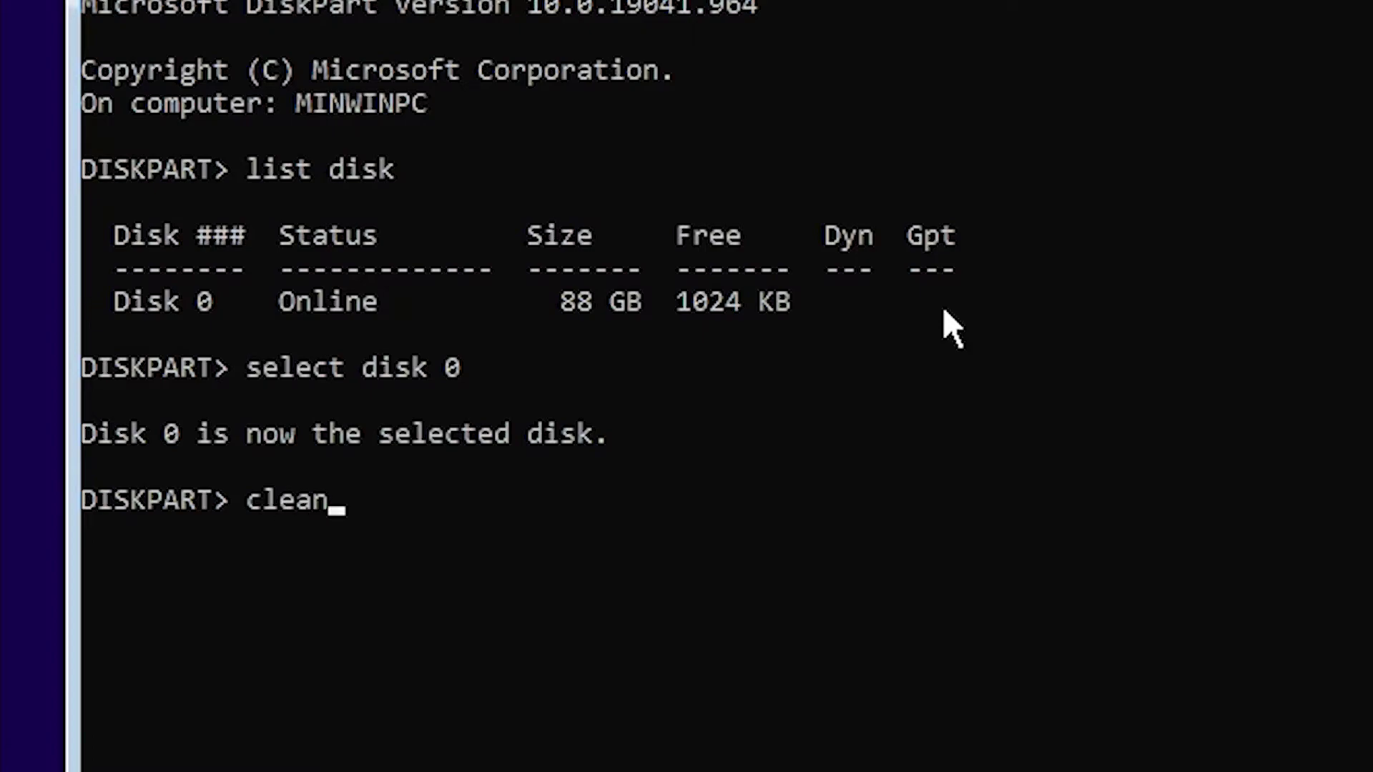
key(Return)
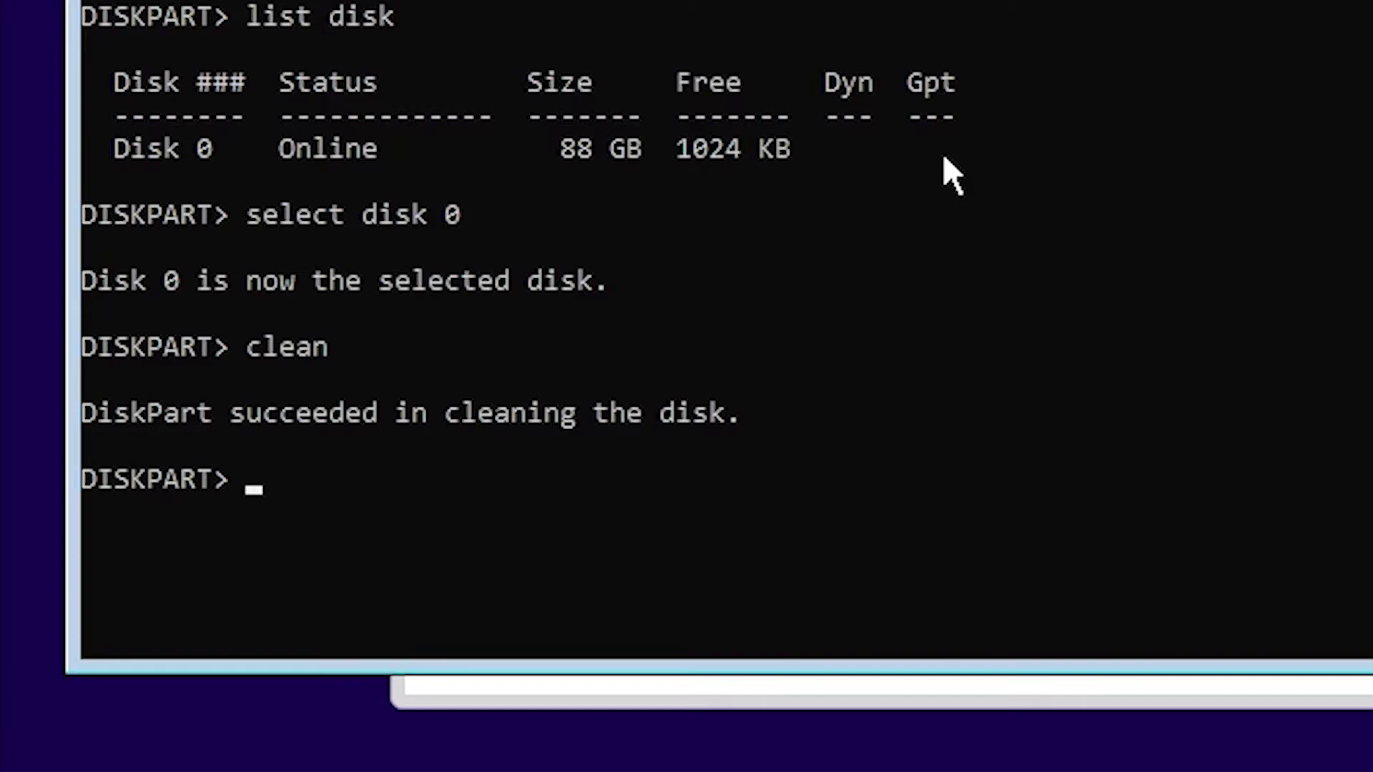
Step: Convert Disk 0 to GPT, then exit DiskPart and close the Command Prompt
text(con)
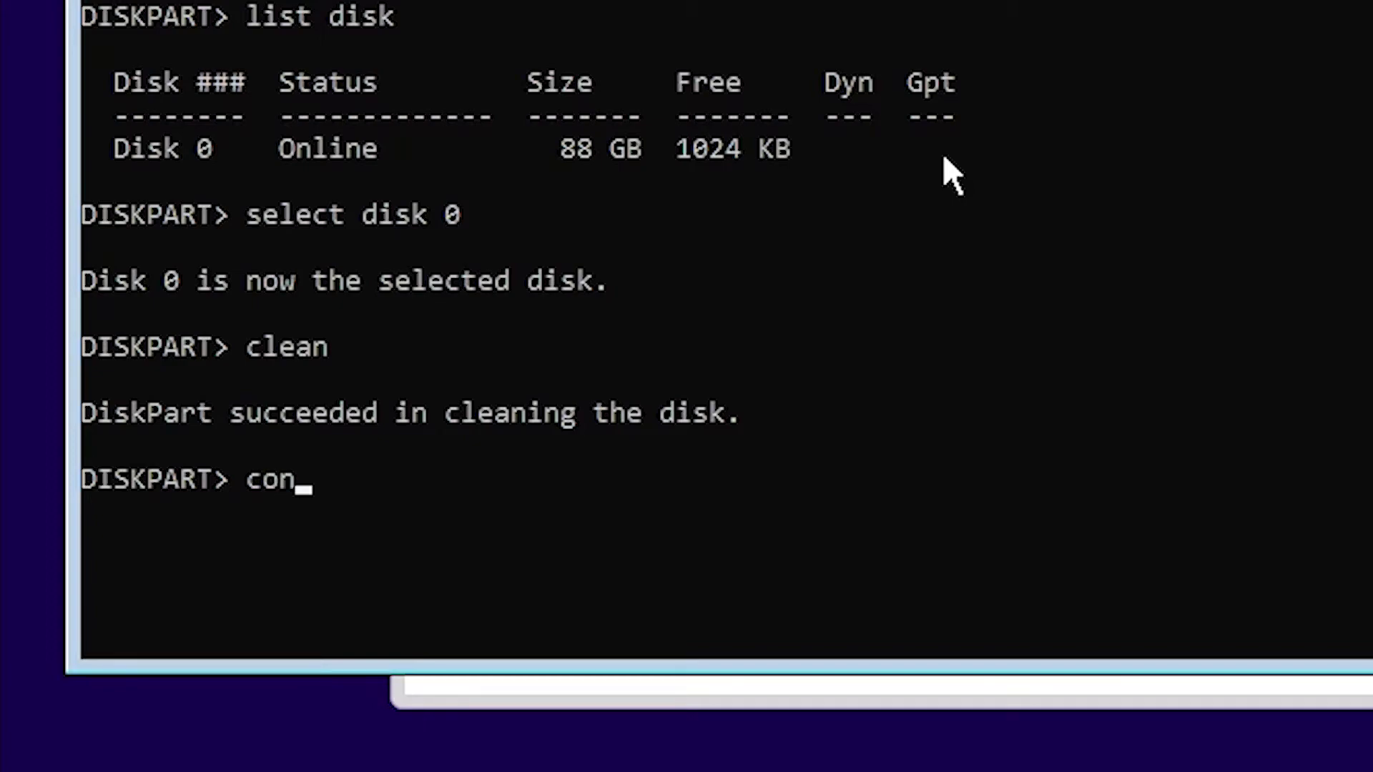
text(vert )
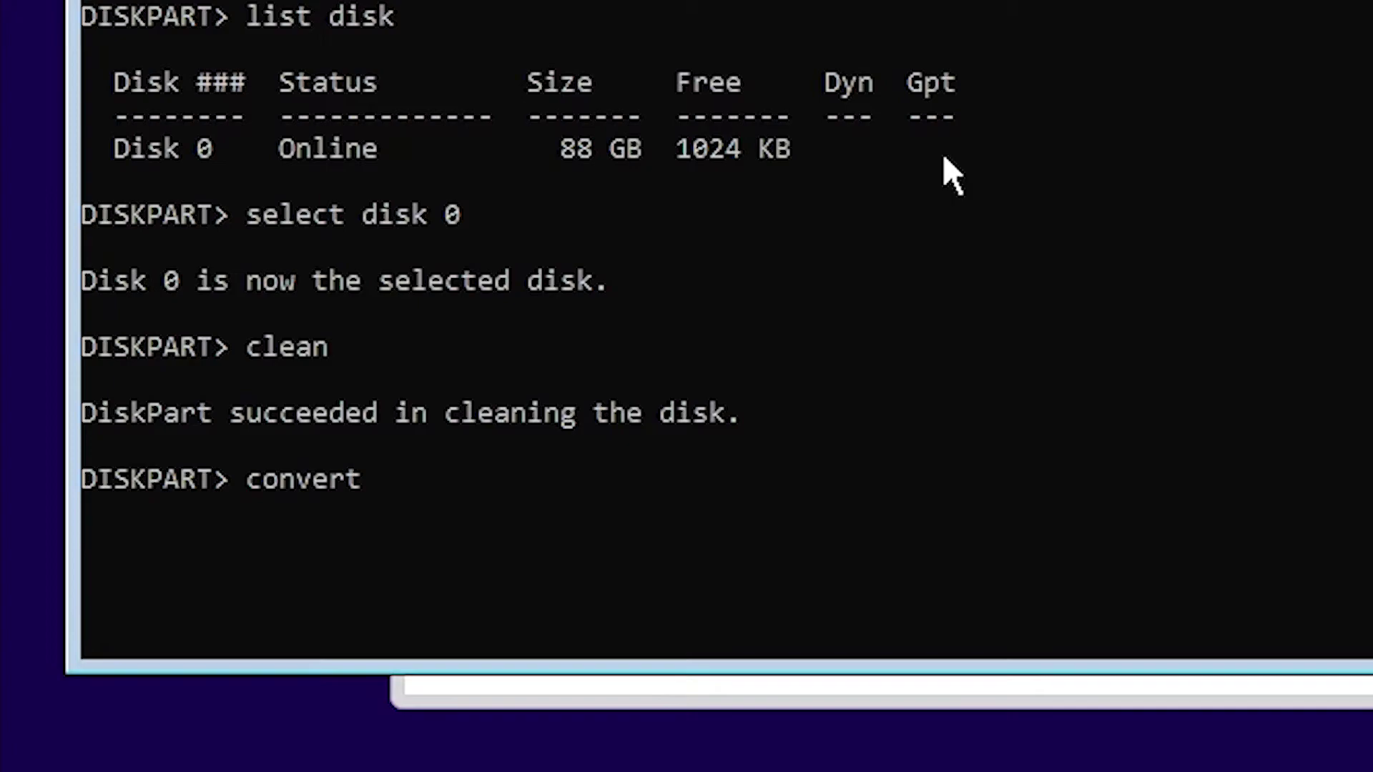
text(GPT)
key(Return)
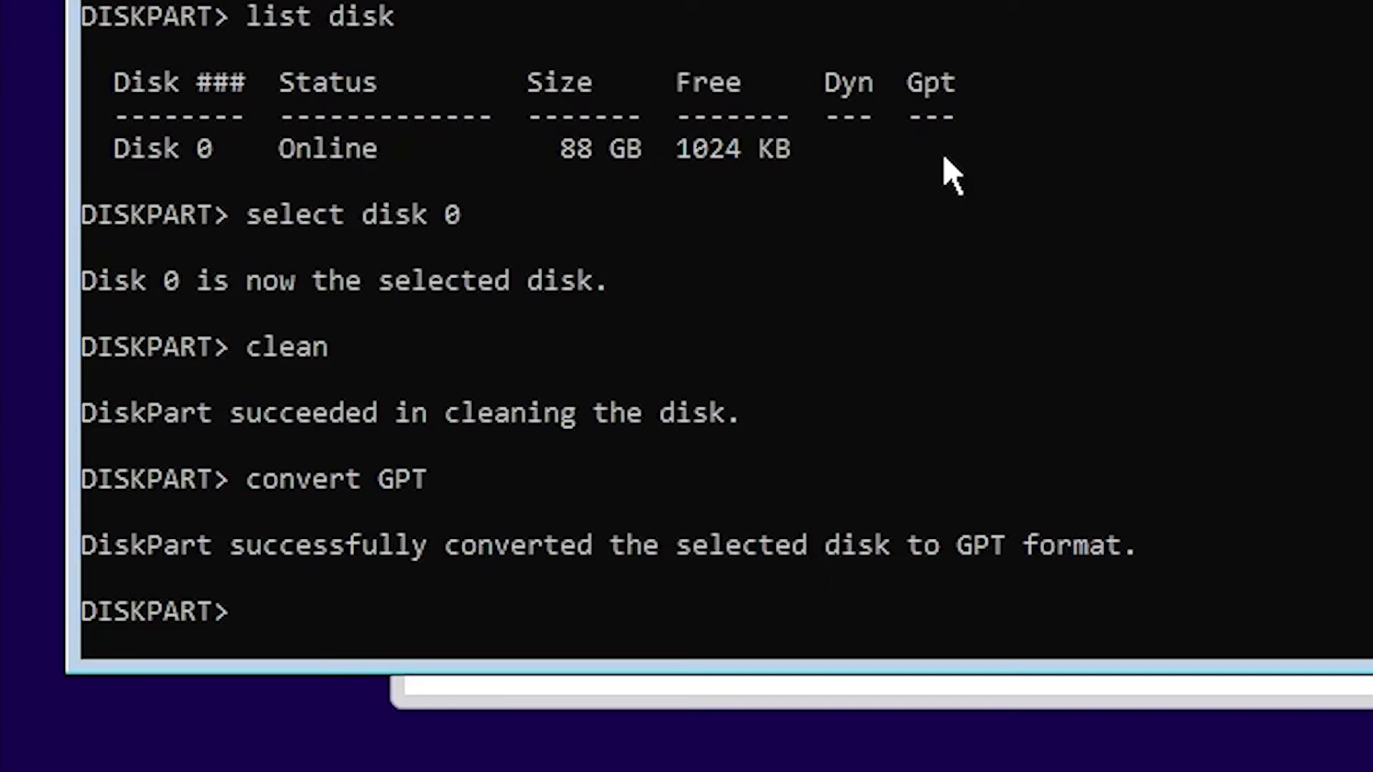
text(E)
text(XIT)
key(Return)
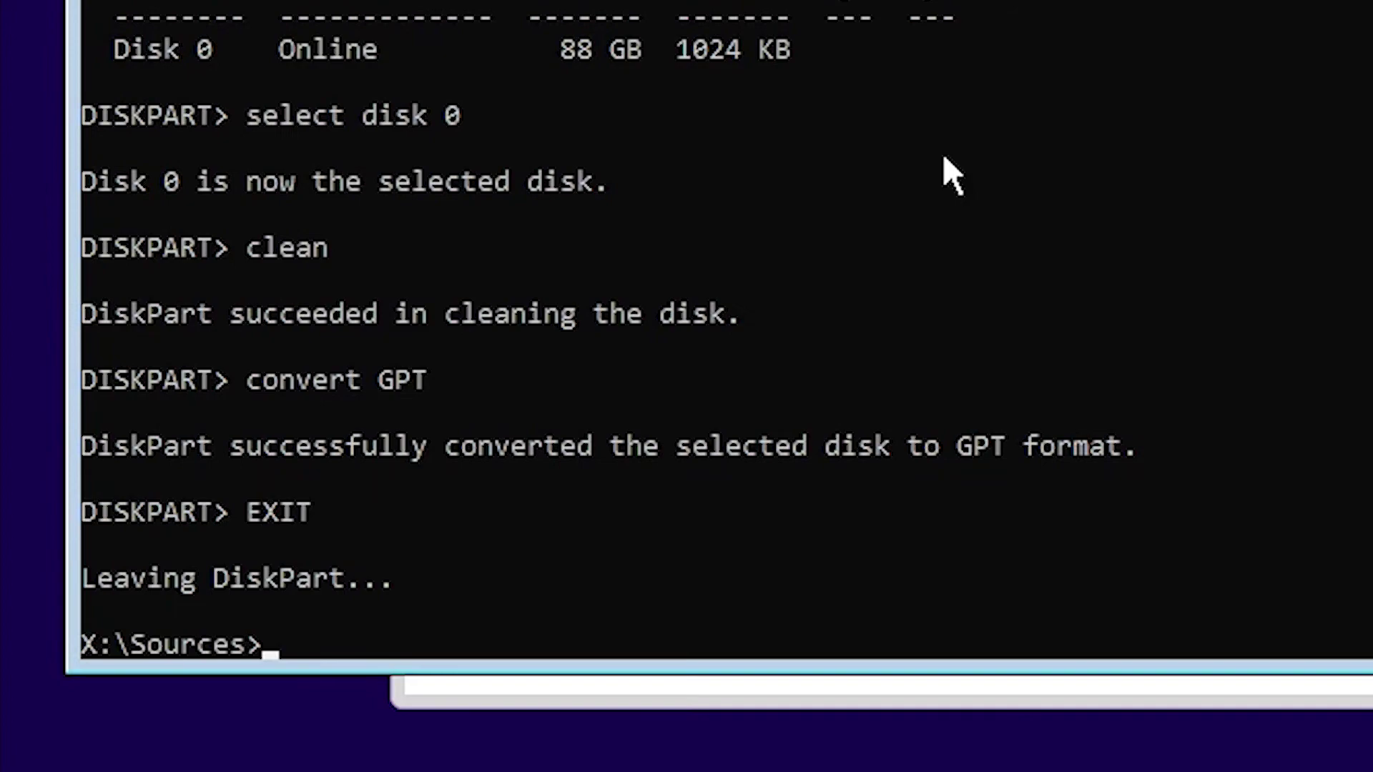
text(E)
text(XIT)
key(Return)
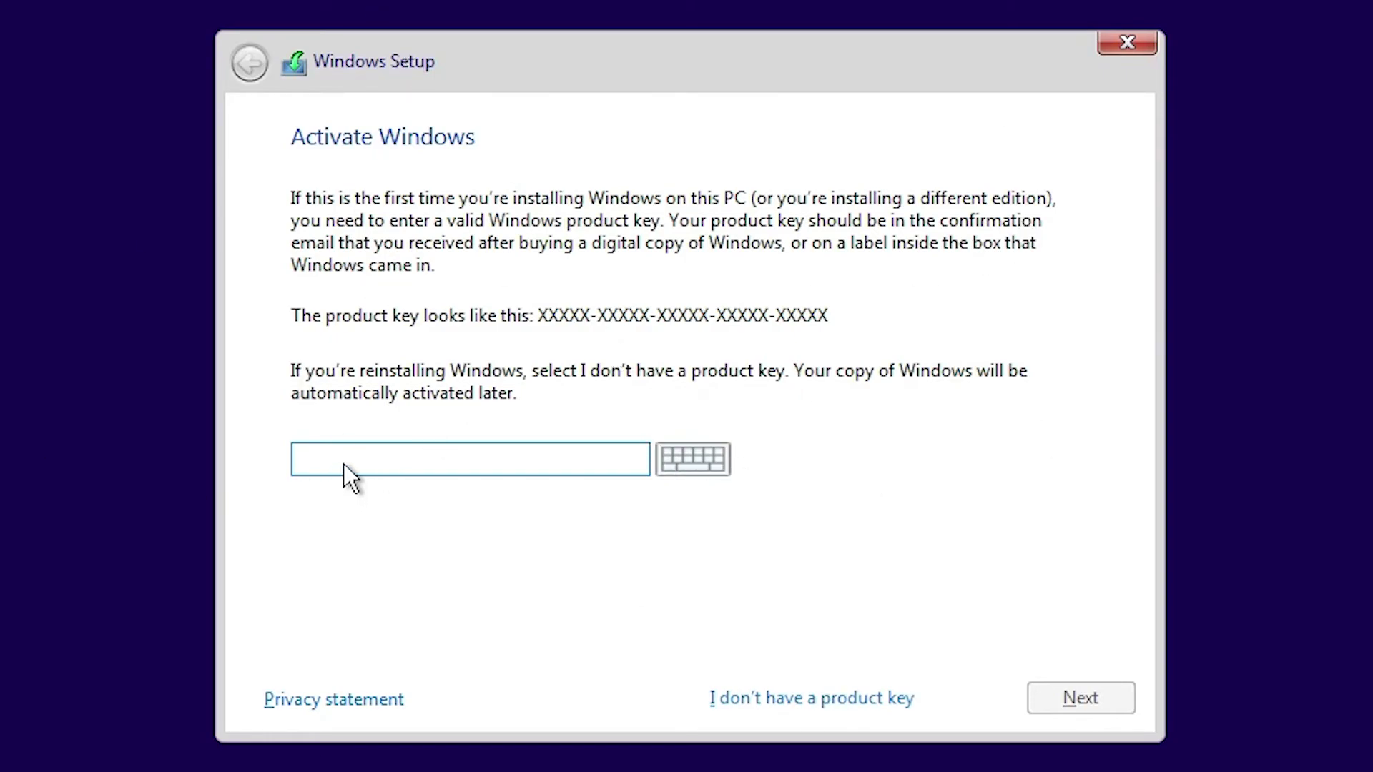
Step: Skip the product key, pick Windows 10 Pro, and accept the licence terms
click(871, 698)
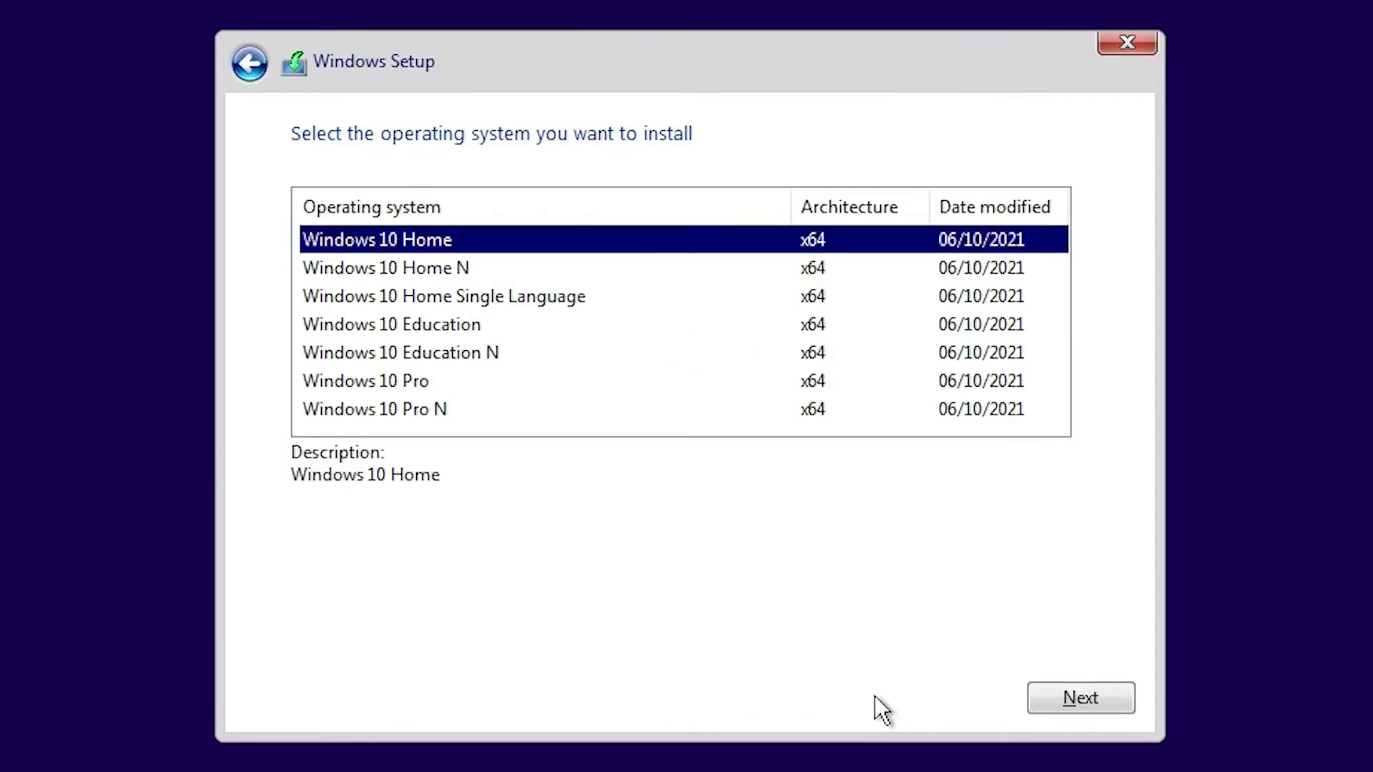
click(354, 385)
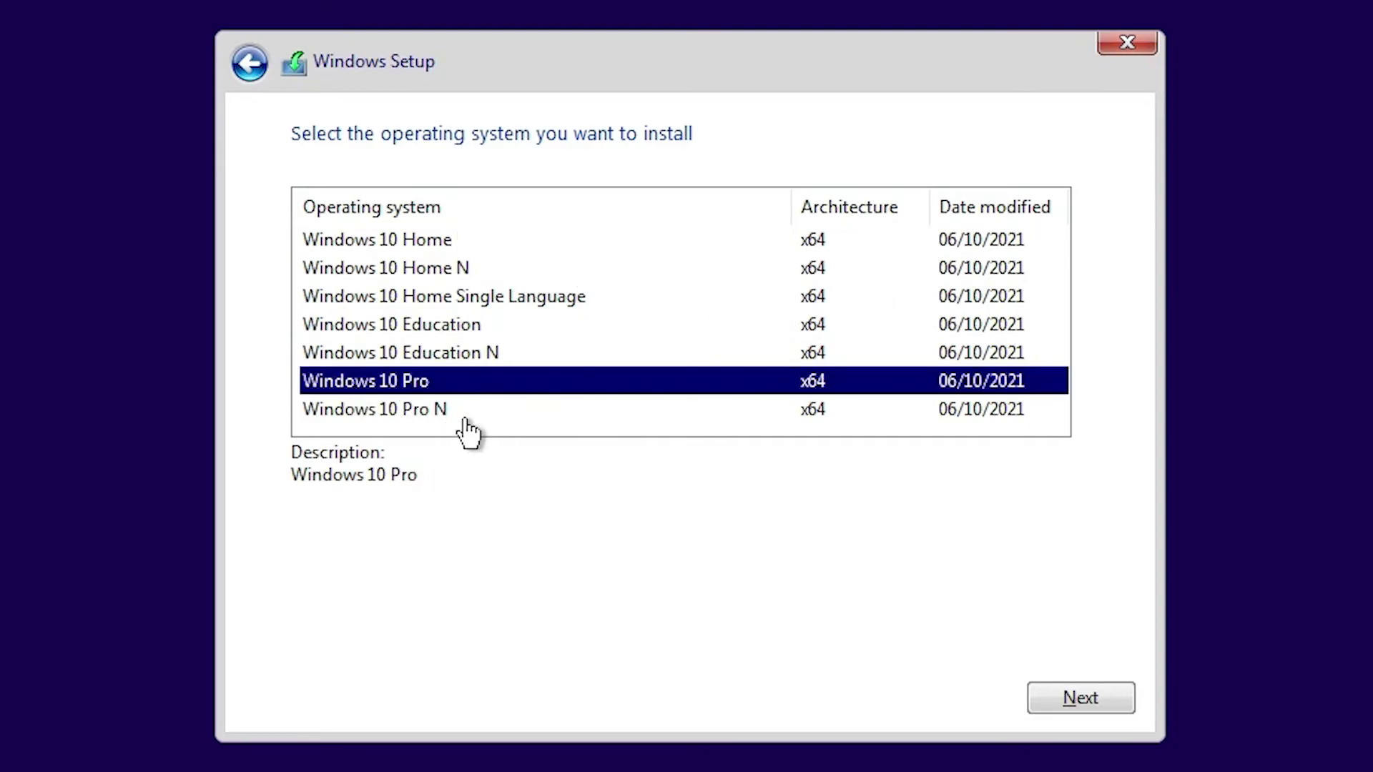
click(1056, 704)
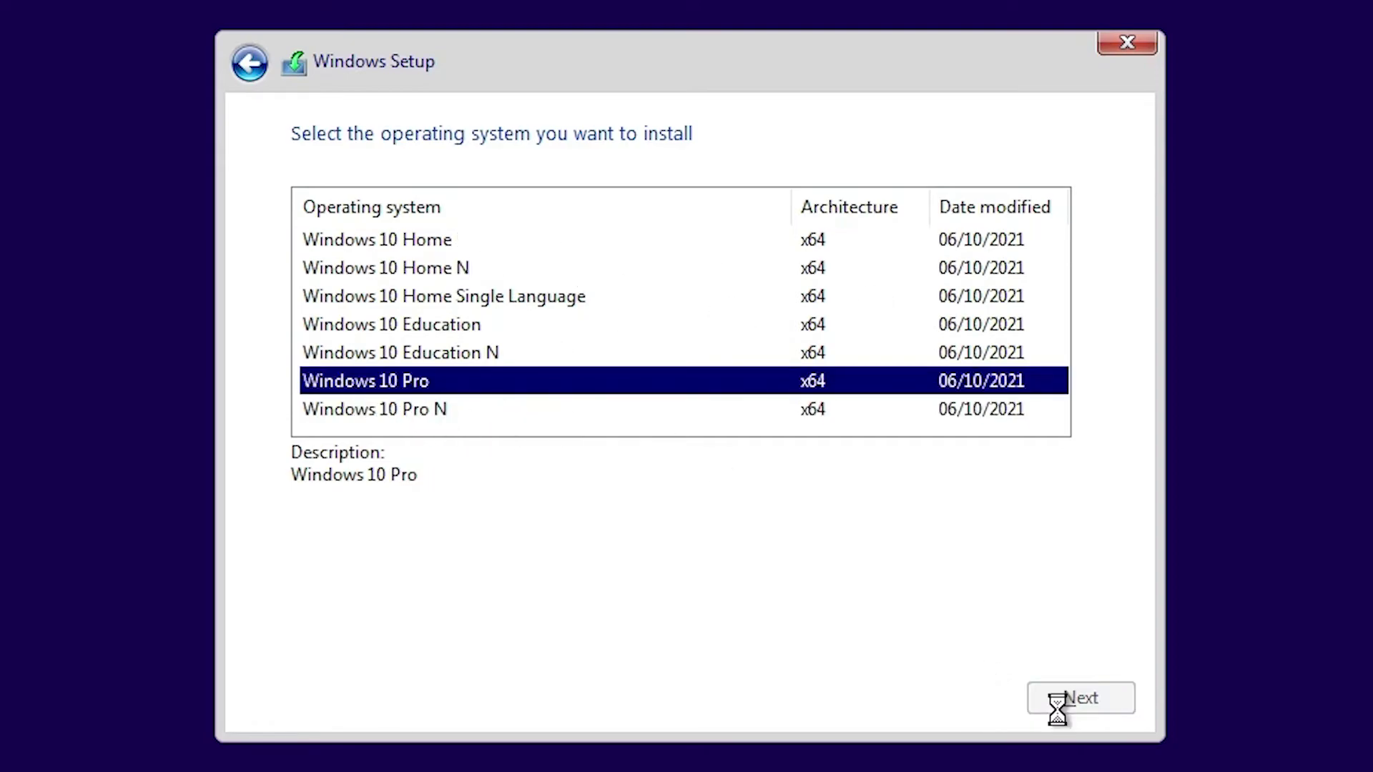
click(427, 619)
click(1057, 697)
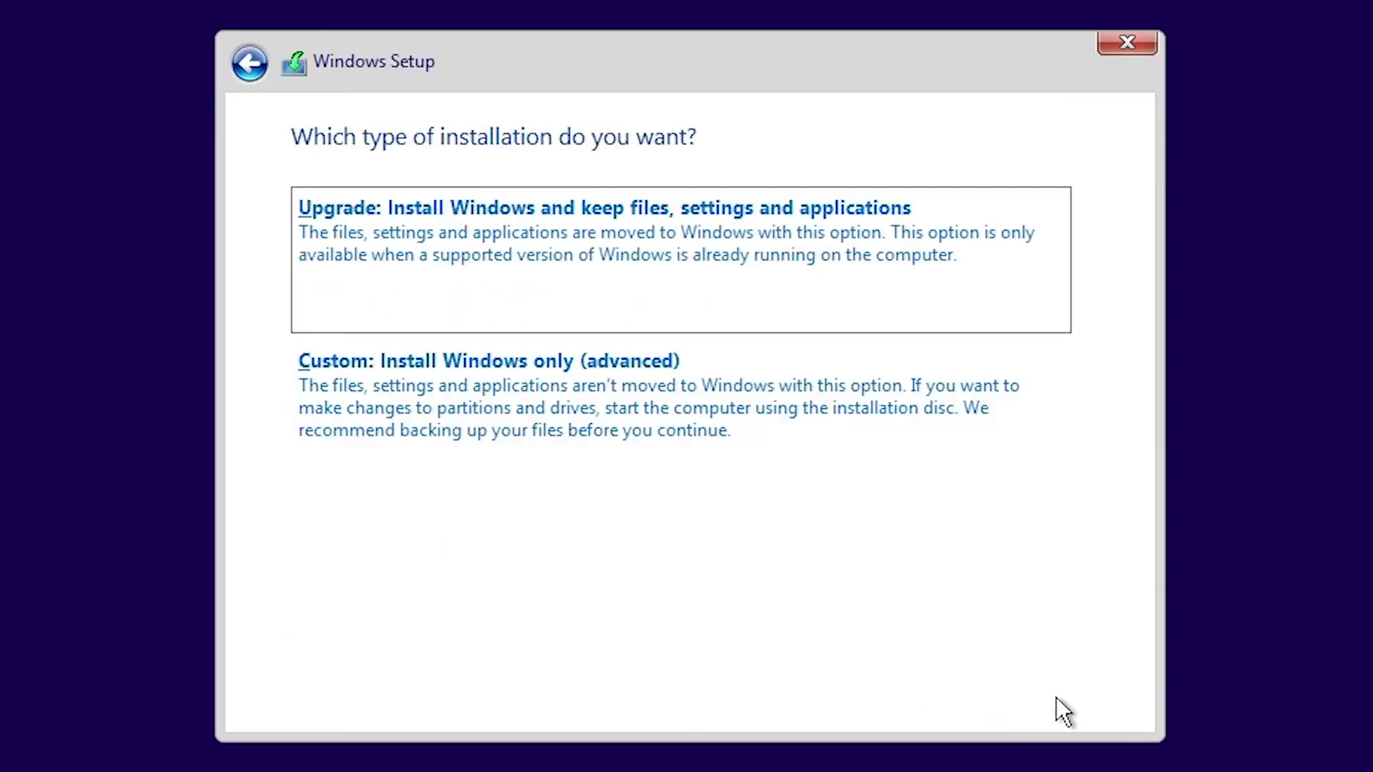
Step: Choose Custom install and create a full-size partition on Drive 0, accepting System Reserved
click(503, 398)
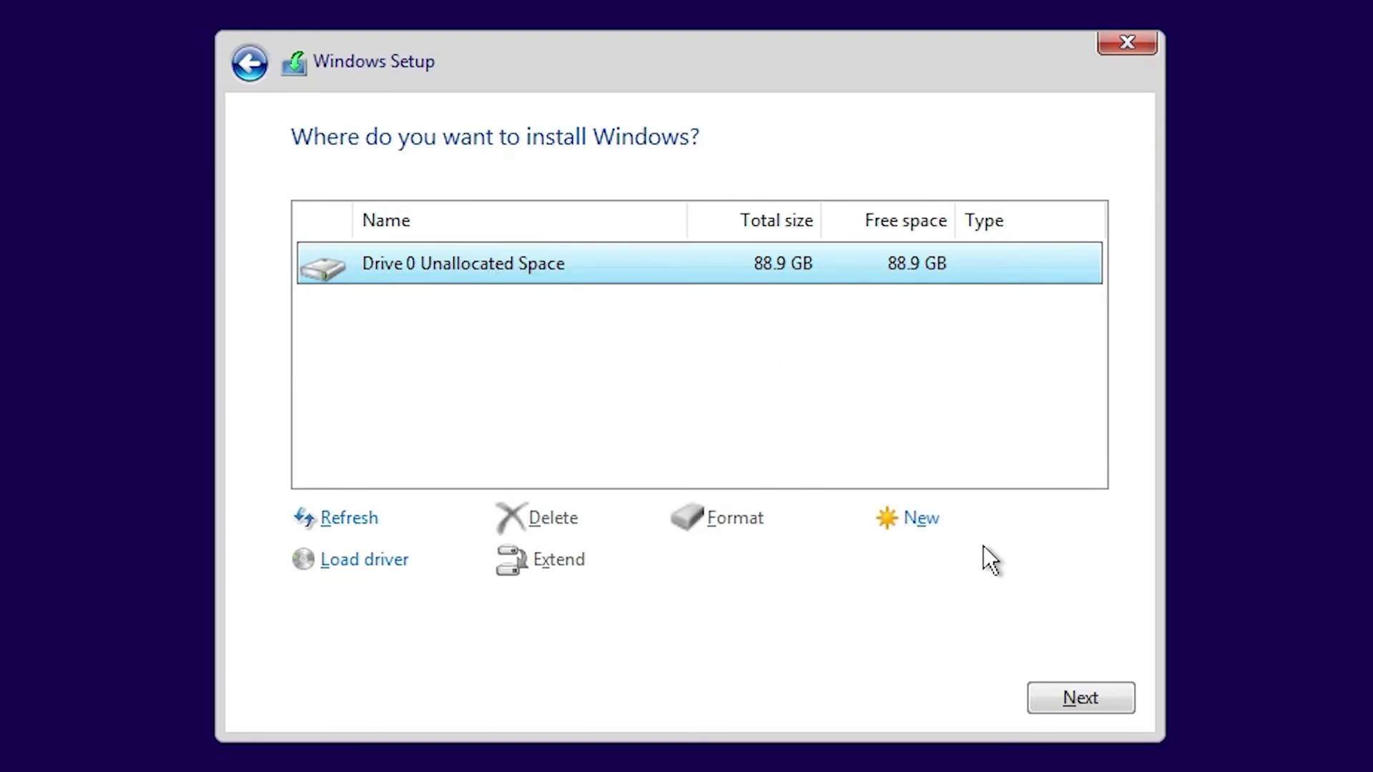
click(925, 521)
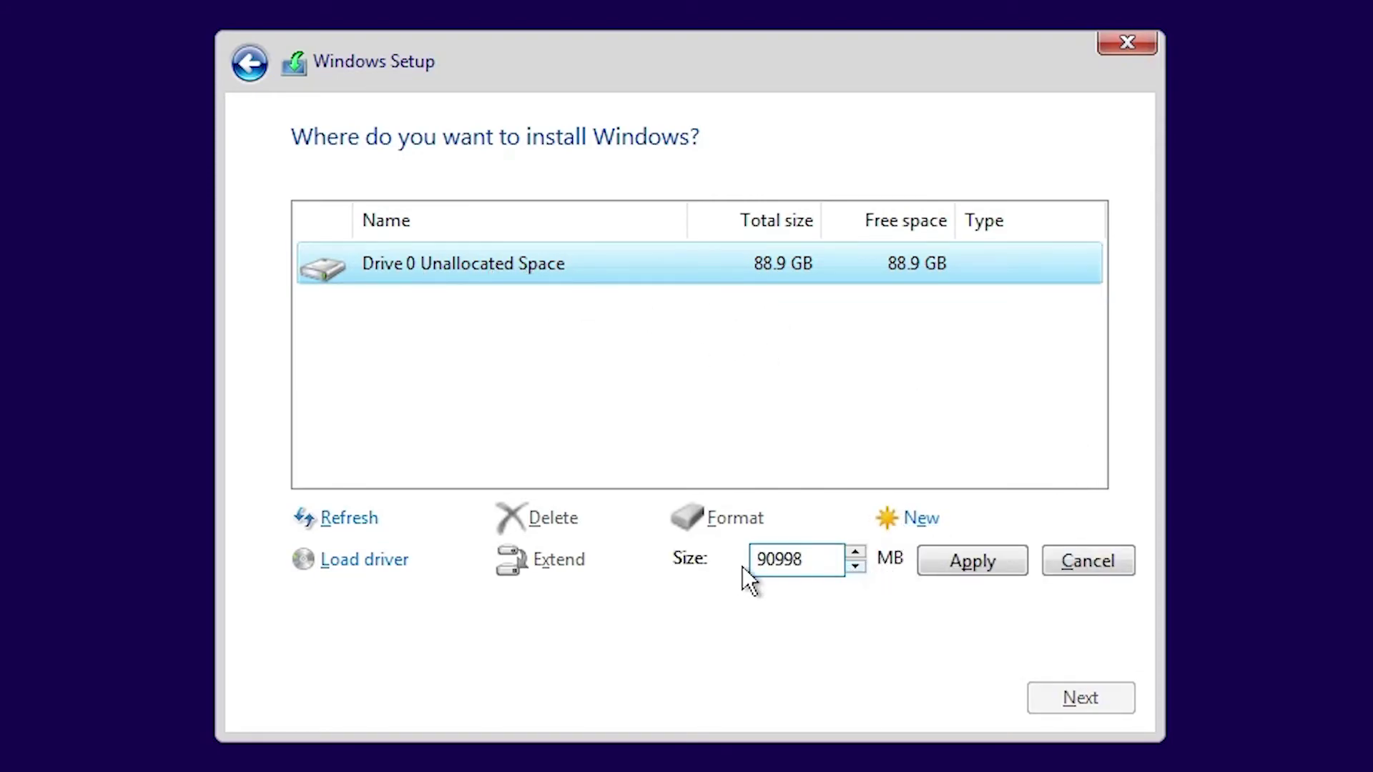
click(968, 560)
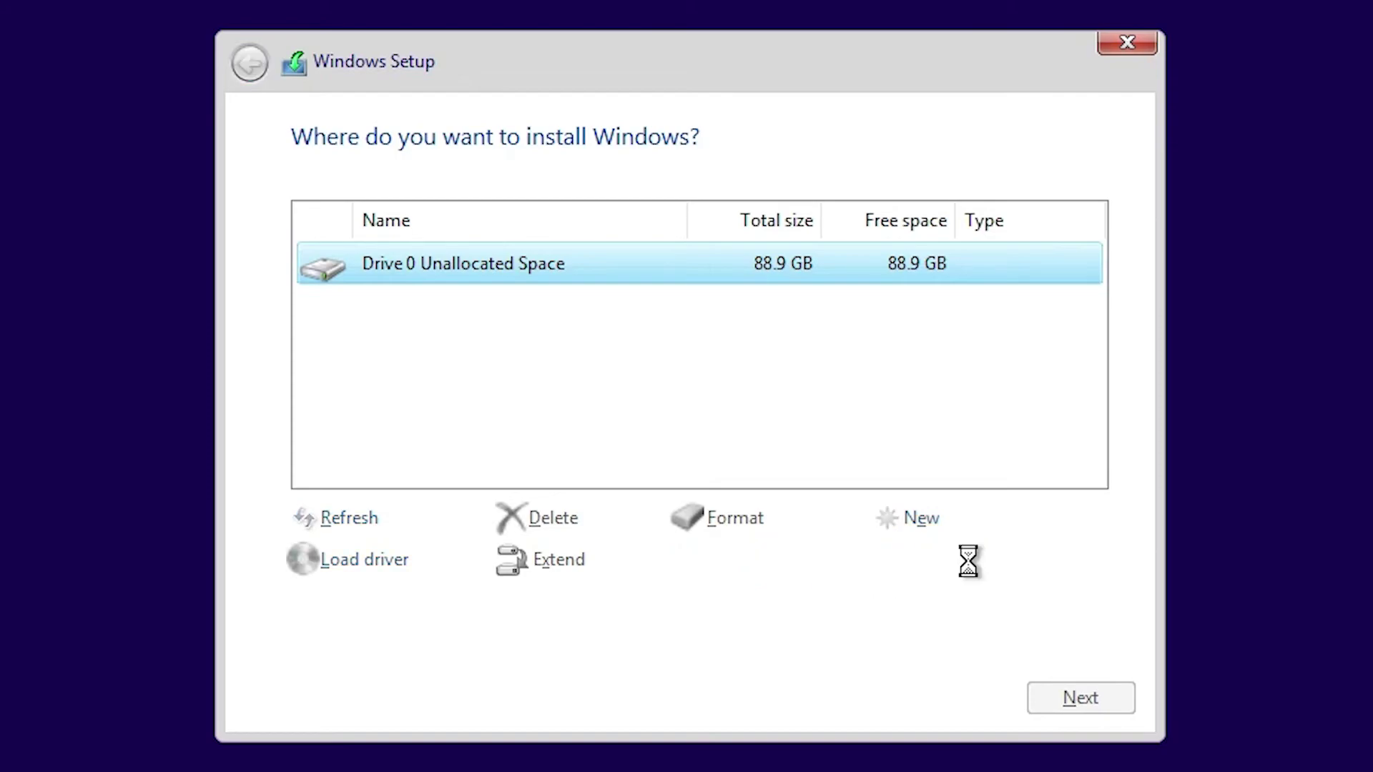
click(913, 563)
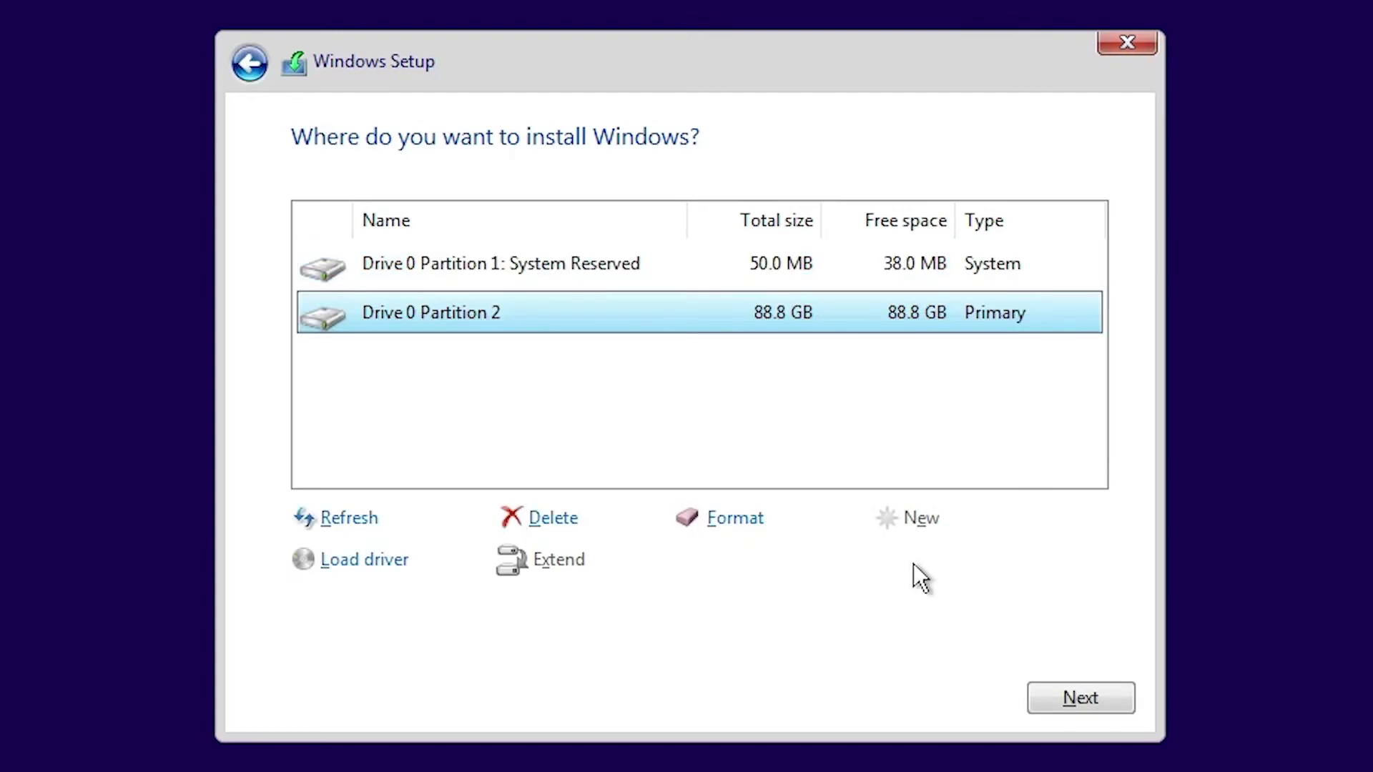
Step: Start installing Windows onto Drive 0 Partition 2
click(1073, 688)
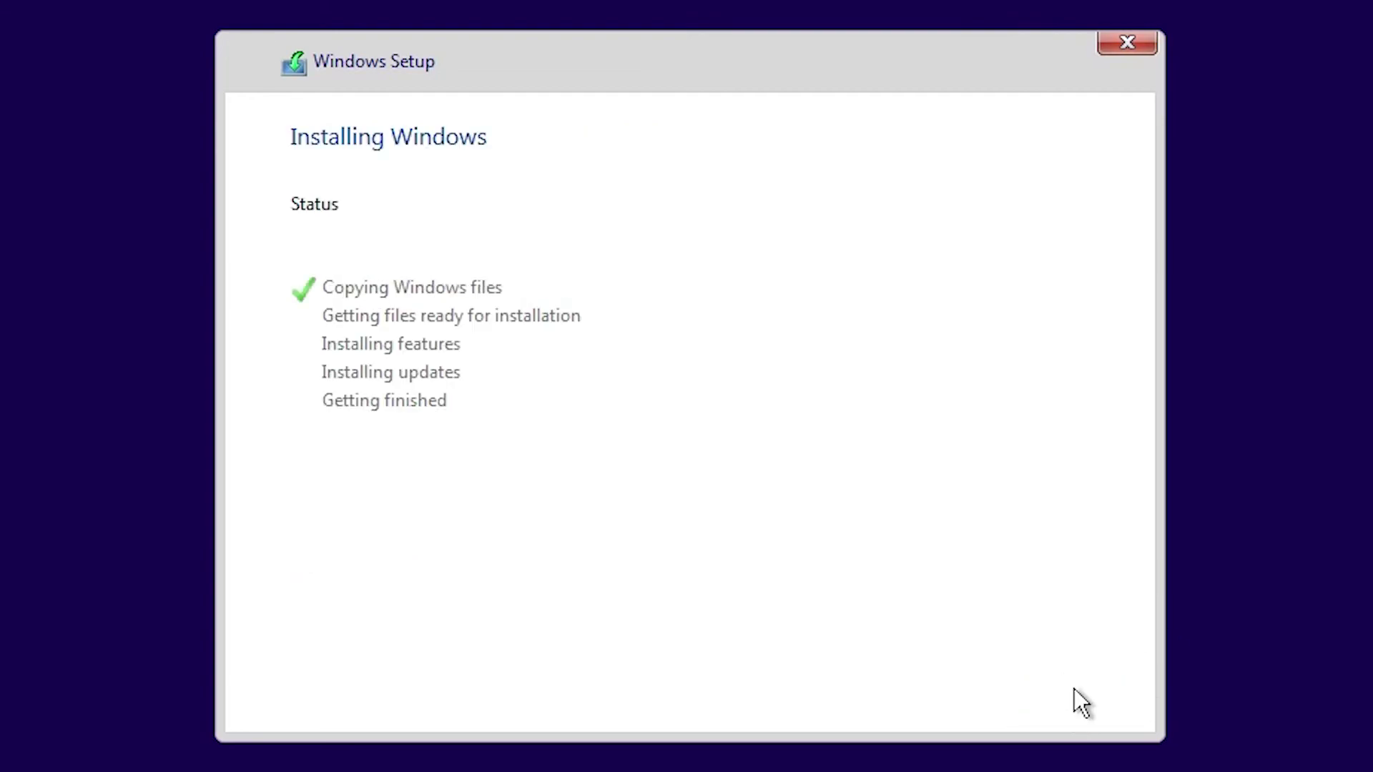